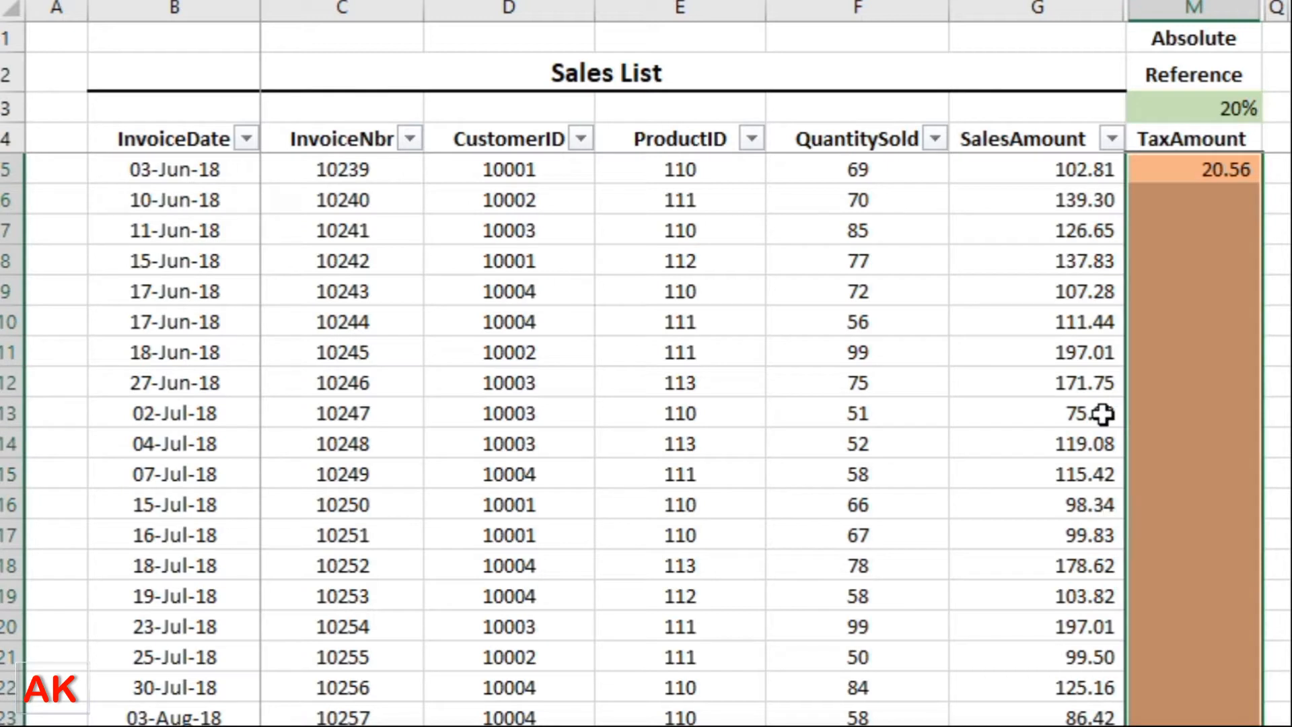
Check the 20% rate in M3, then open M5's tax formula =G5*$M$3 for editing.
click(1202, 110)
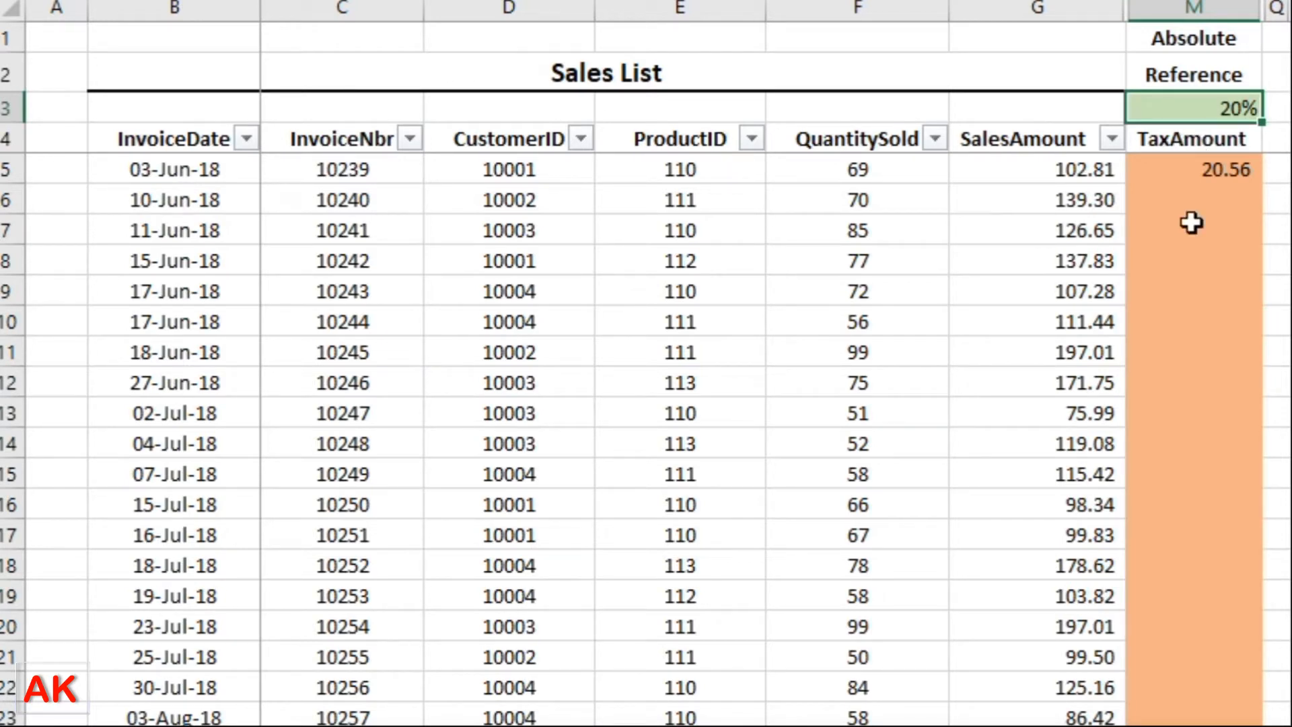
click(1200, 143)
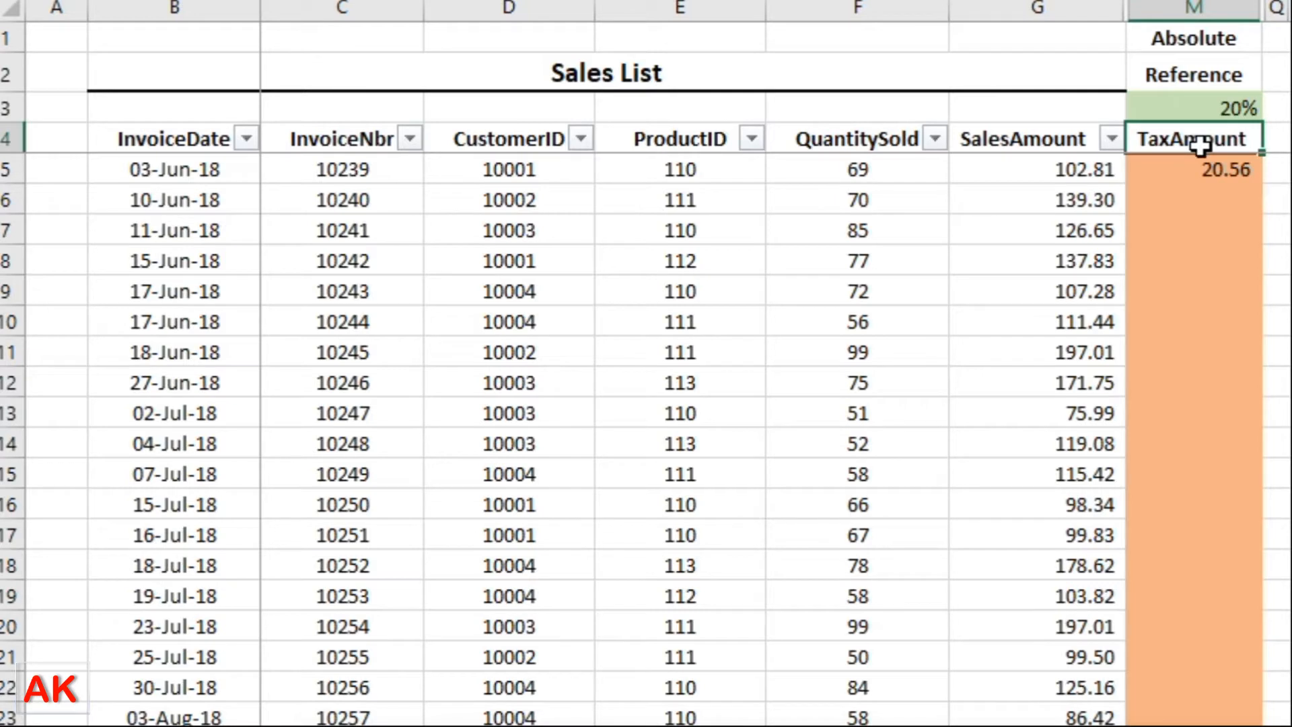
click(1212, 175)
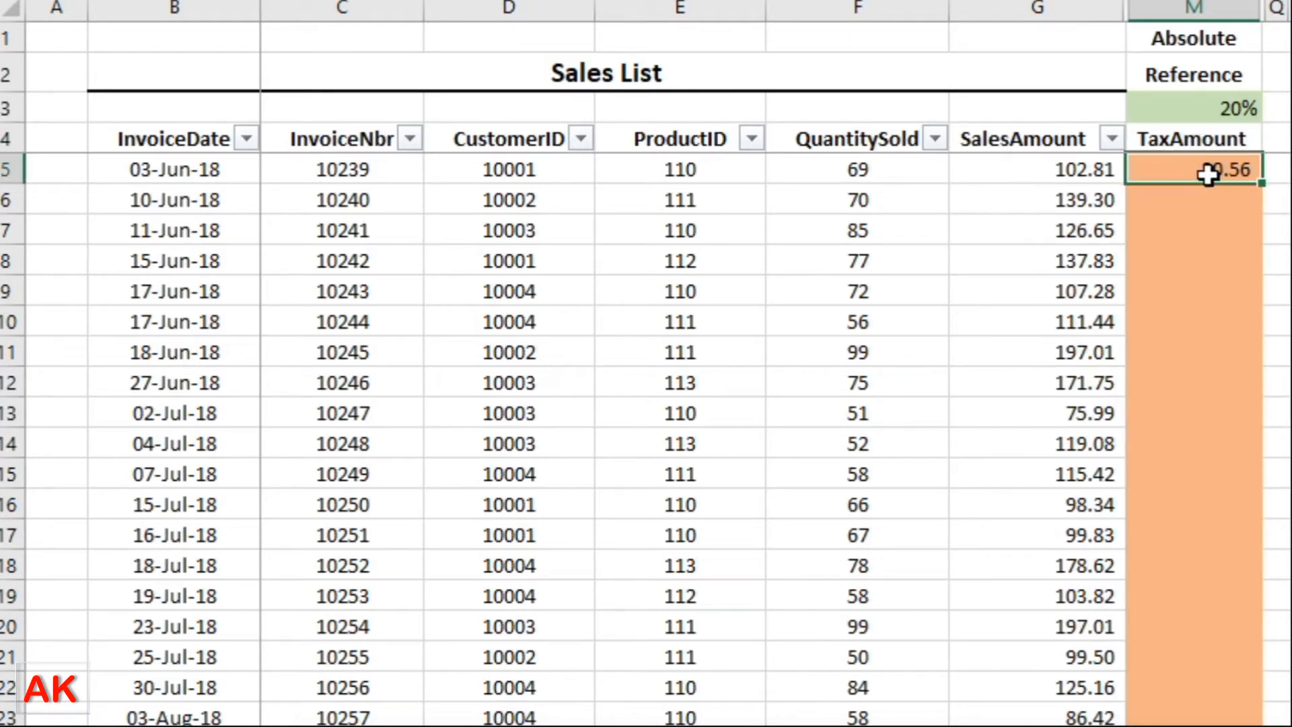
key(F2)
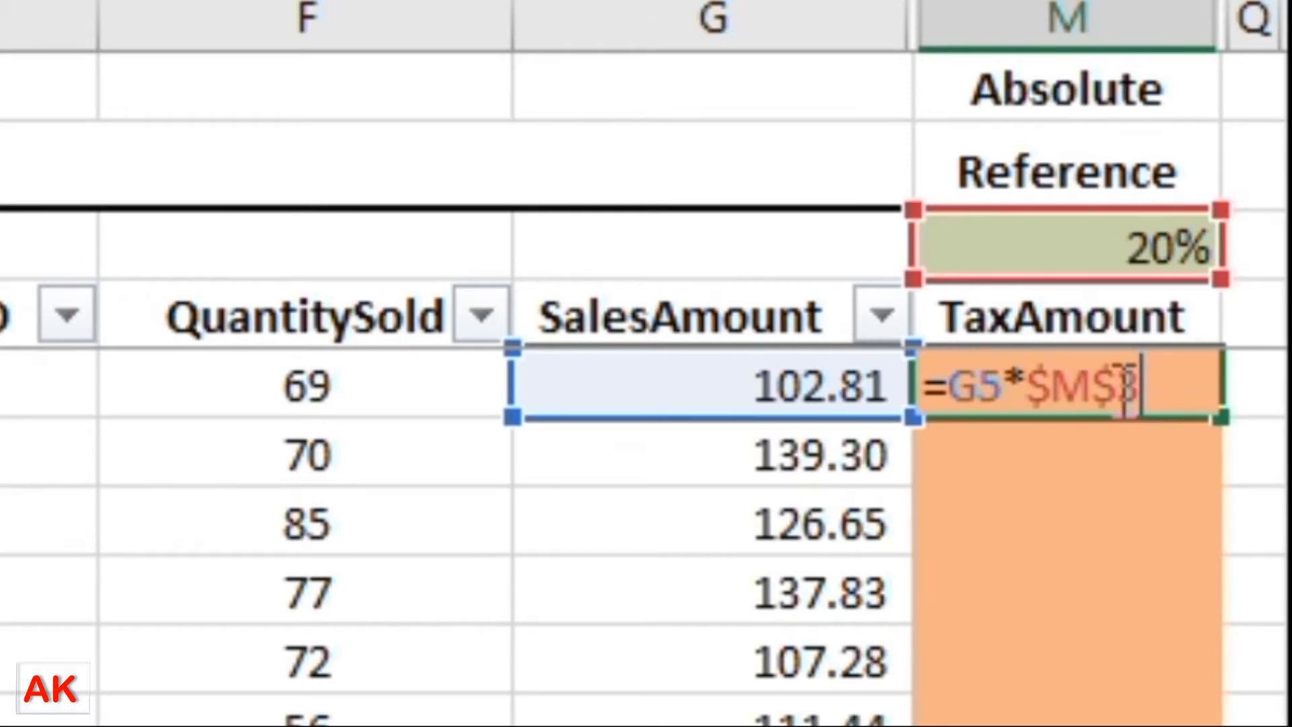
Highlight the G5 and $M$3 references in M5's formula, then close it unchanged and reselect M5.
double_click(967, 389)
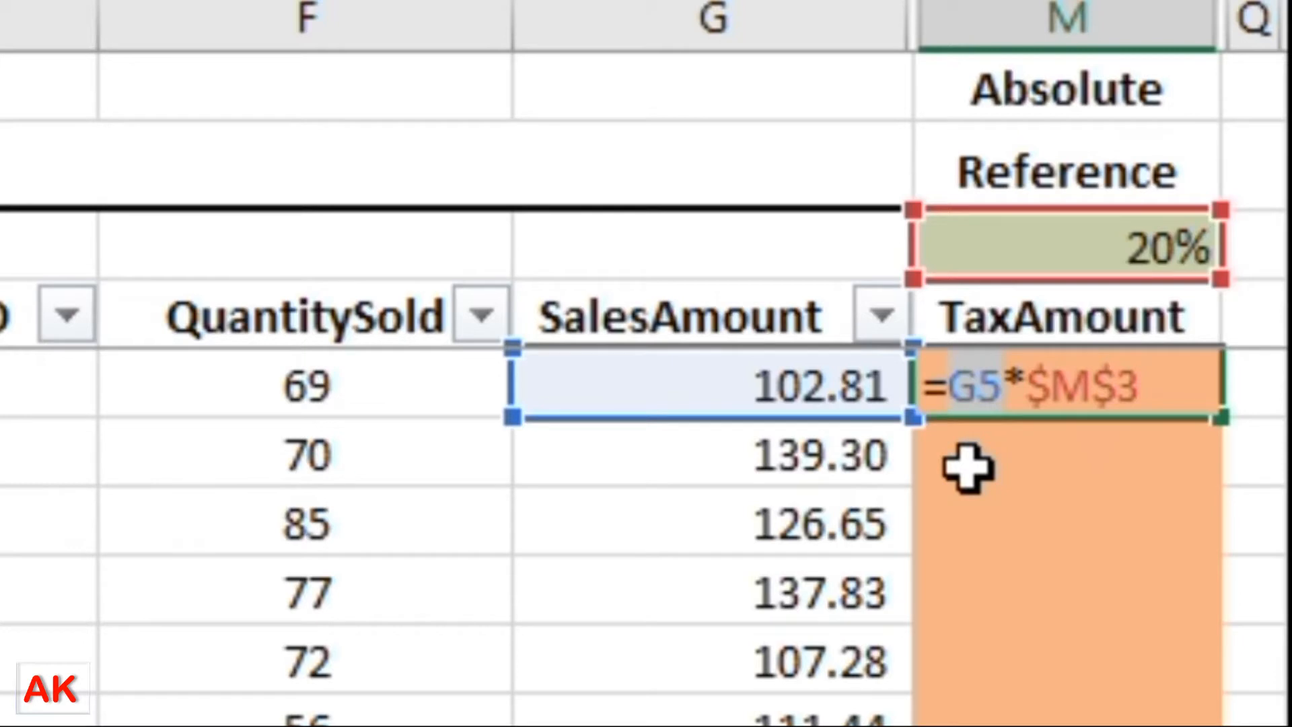
drag(1032, 388, 1148, 432)
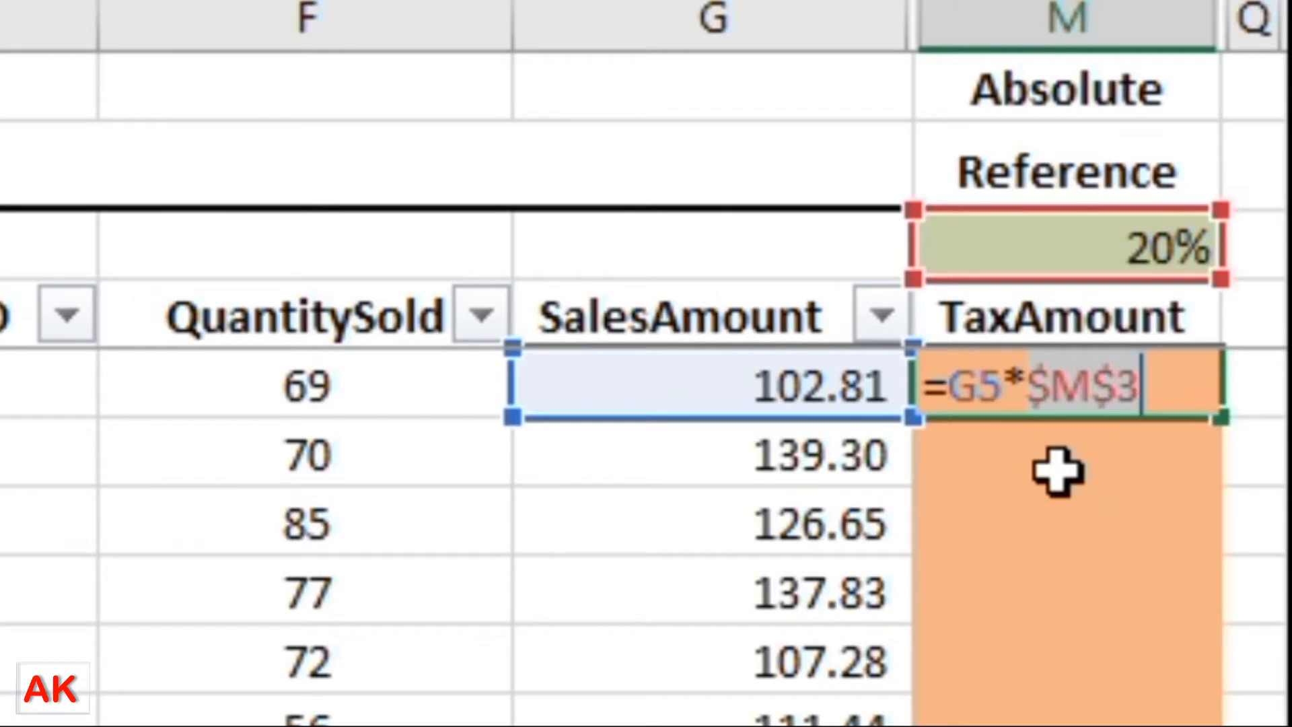
key(Return)
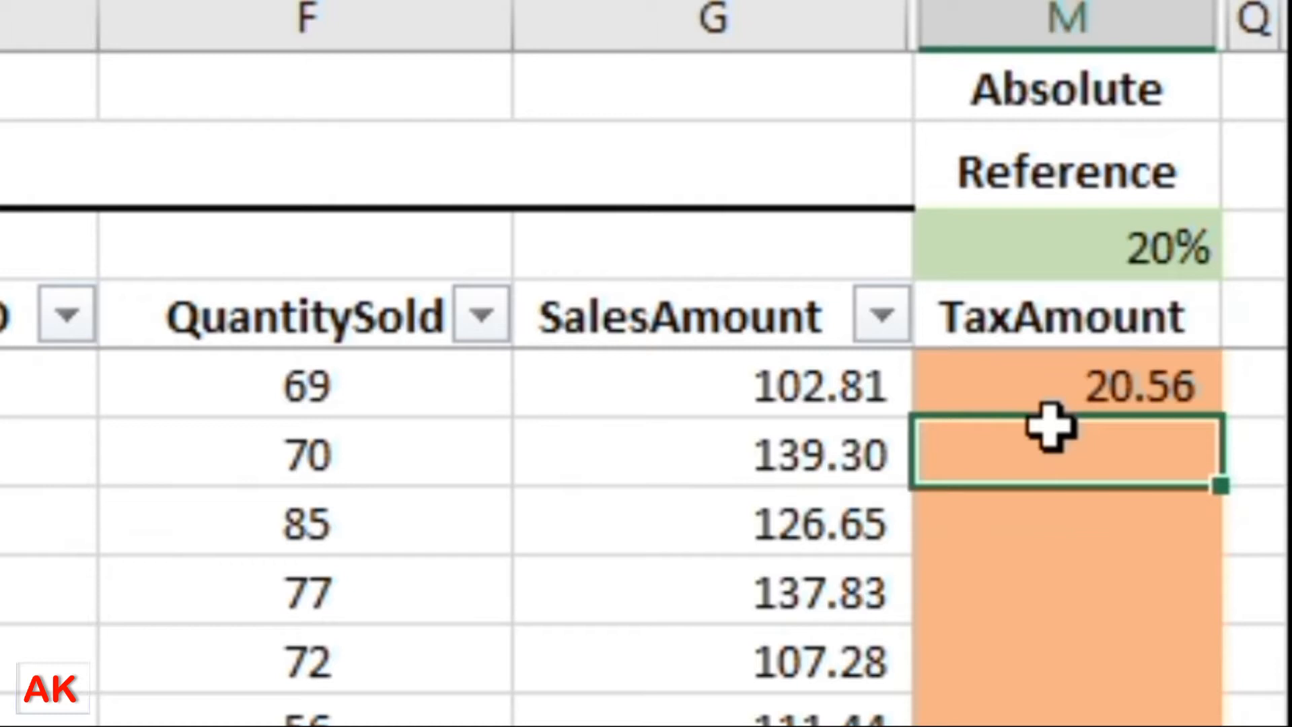
key(Up)
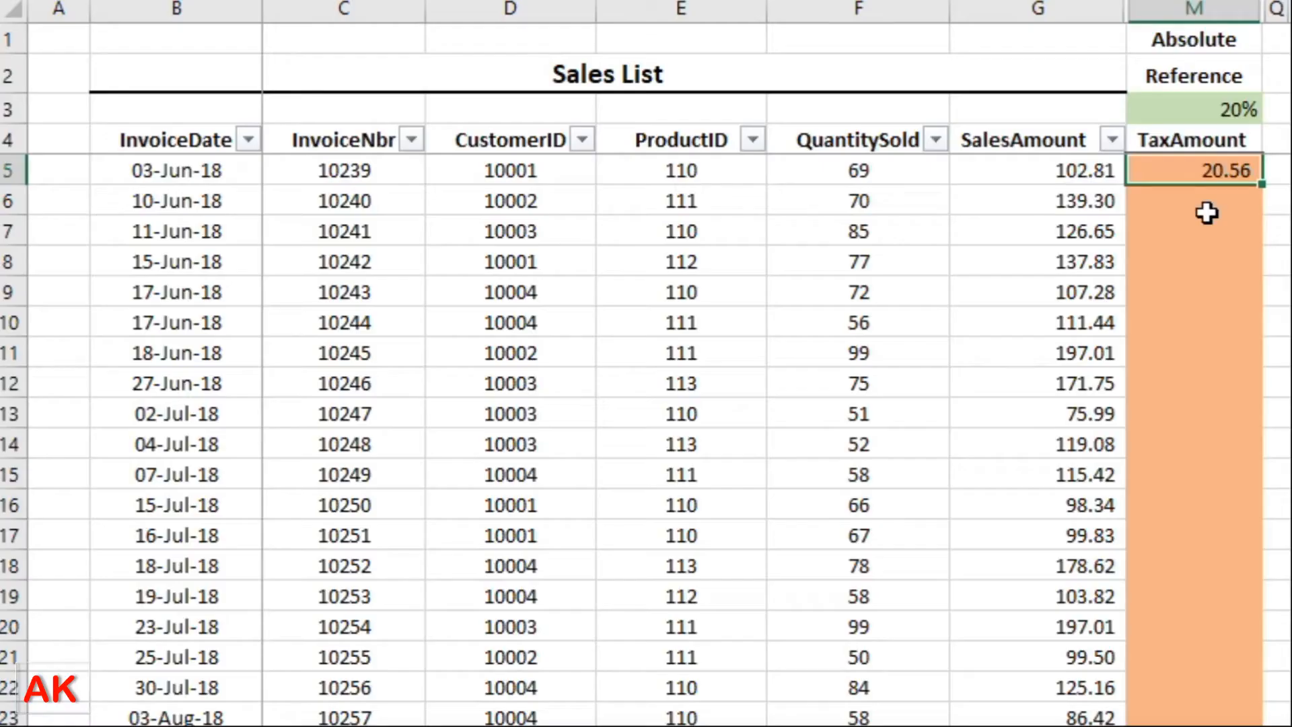
Delete both dollar signs so M5's formula becomes the relative =G5*M3.
key(F2)
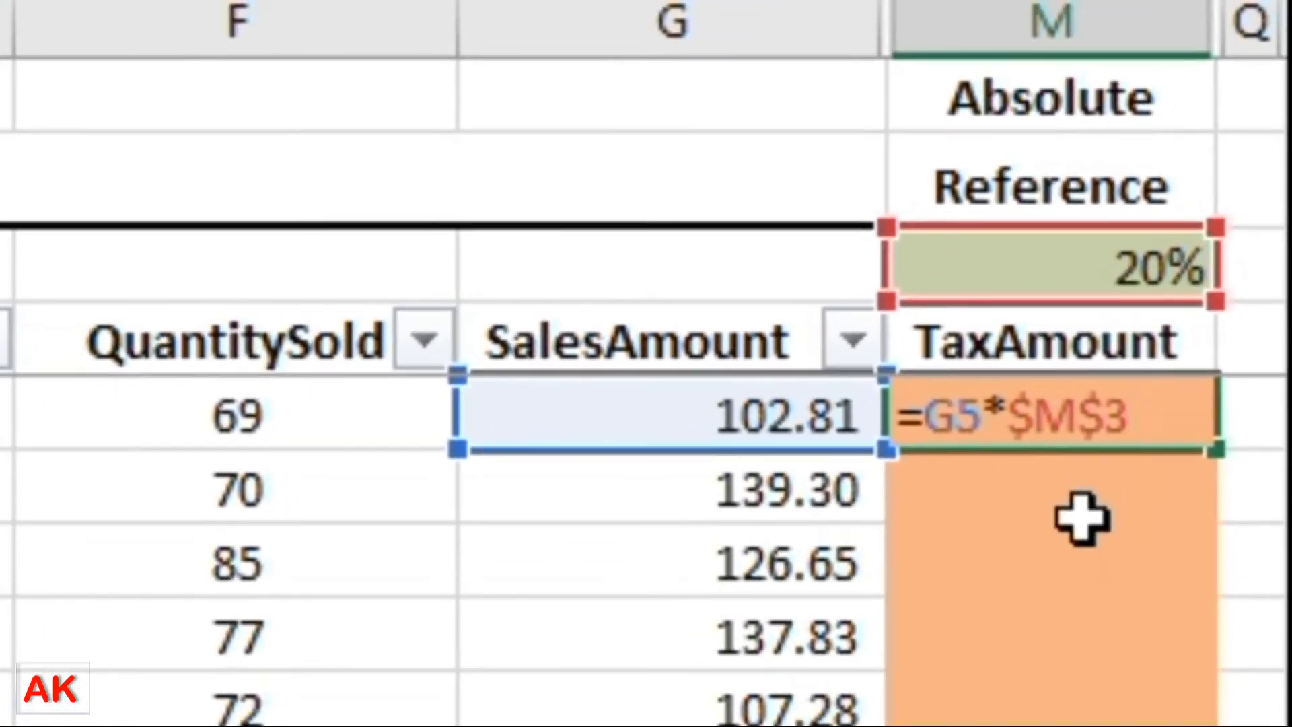
key(Return)
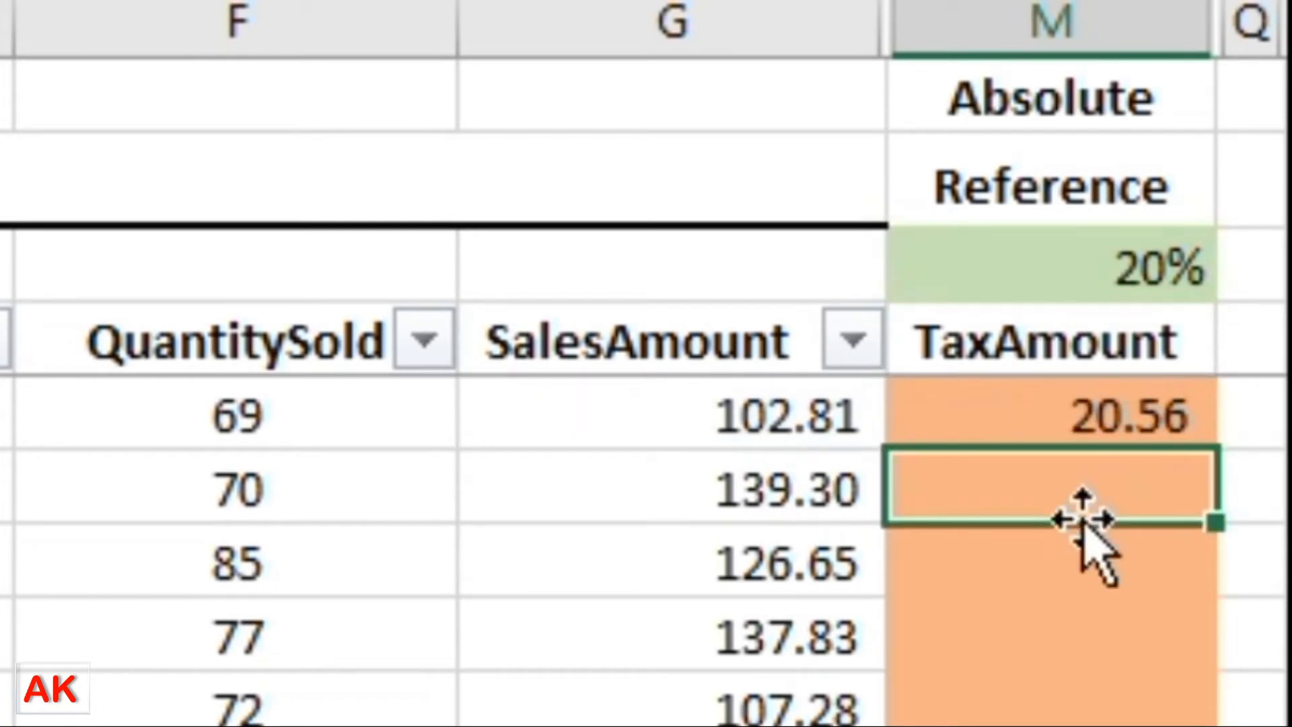
key(Up)
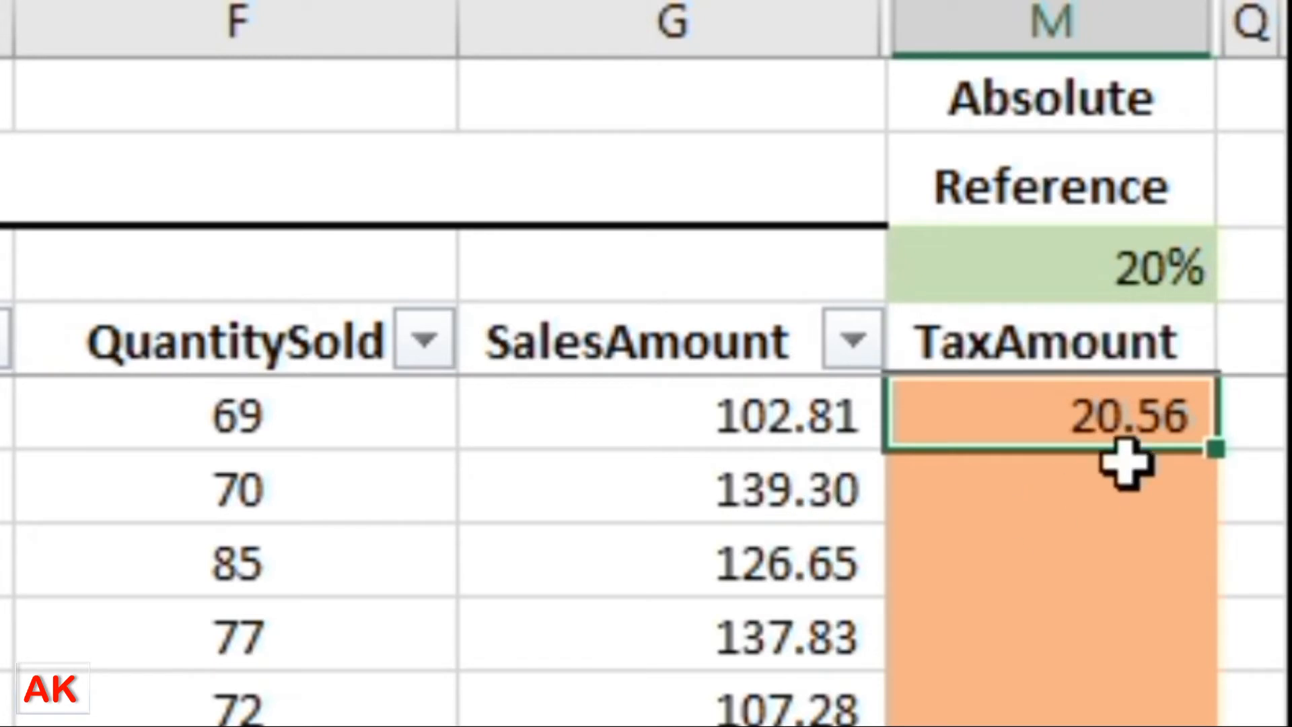
double_click(1124, 438)
click(1015, 397)
key(Delete)
key(Right)
key(Delete)
key(Return)
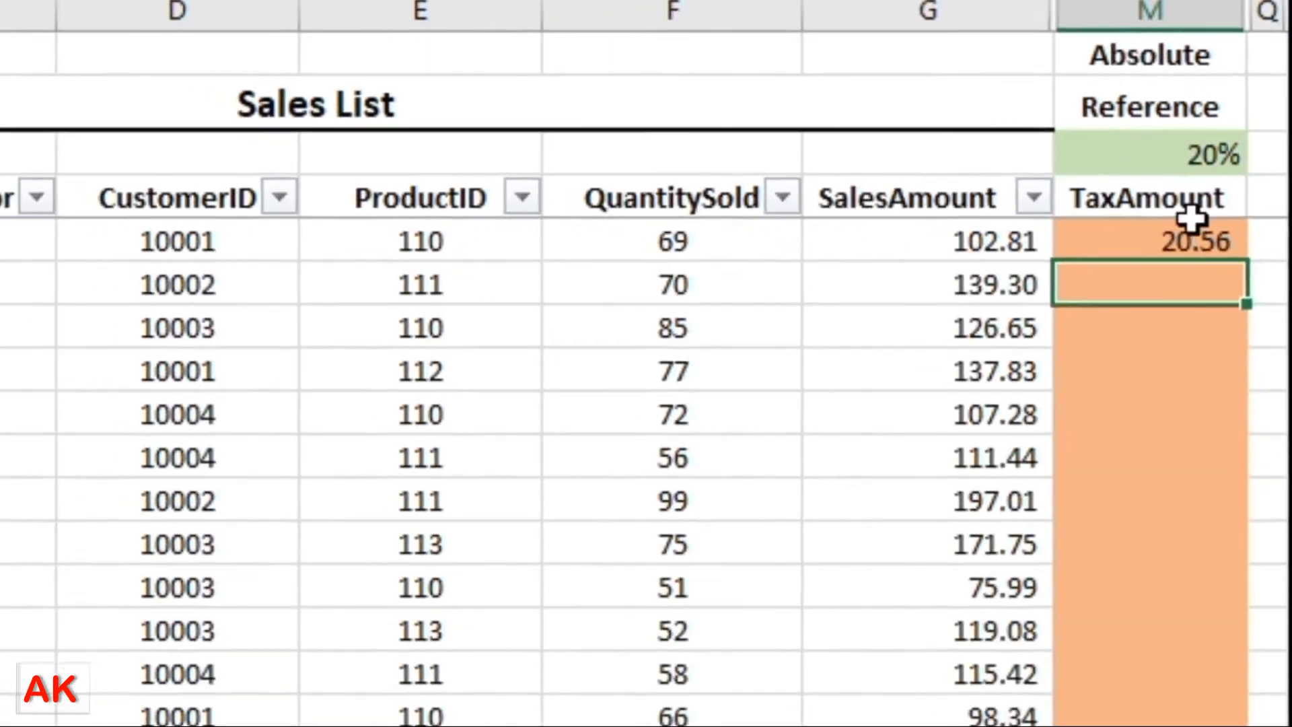
Select the TaxAmount cells M5 through M23, showing the cells below M5 are blank.
click(1125, 414)
drag(1227, 218, 1213, 703)
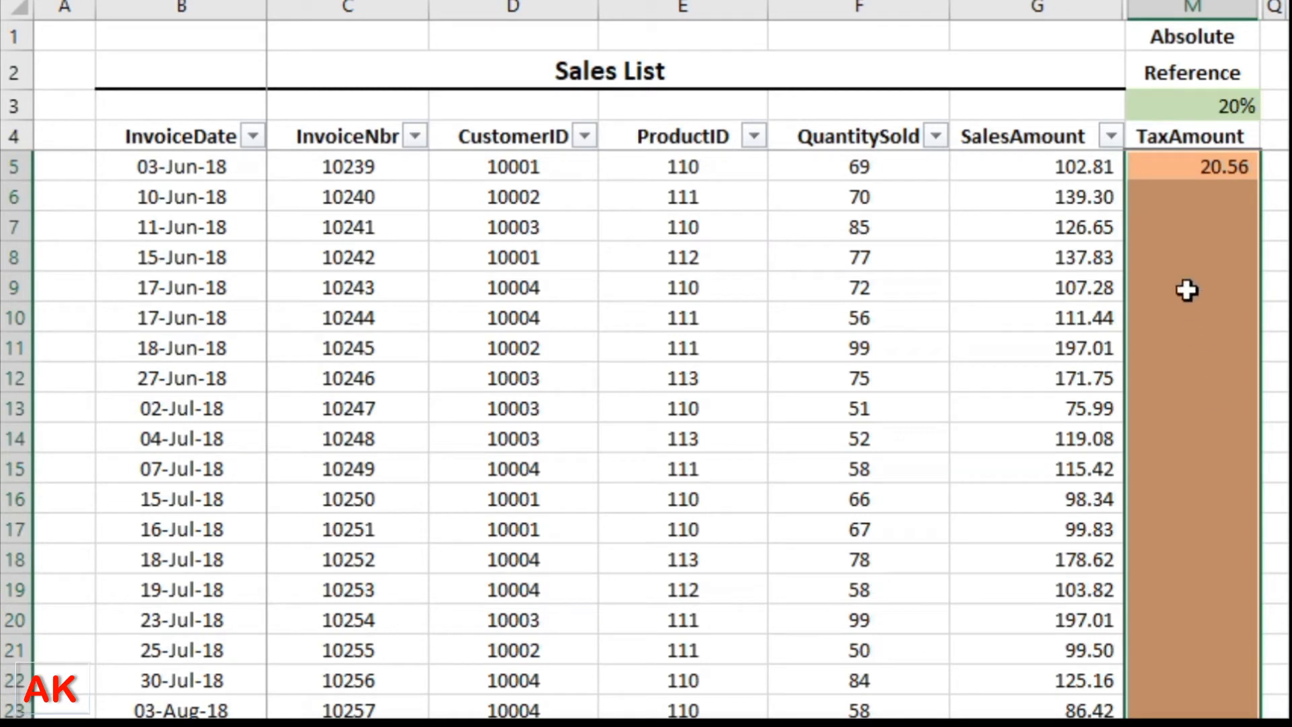
click(1203, 169)
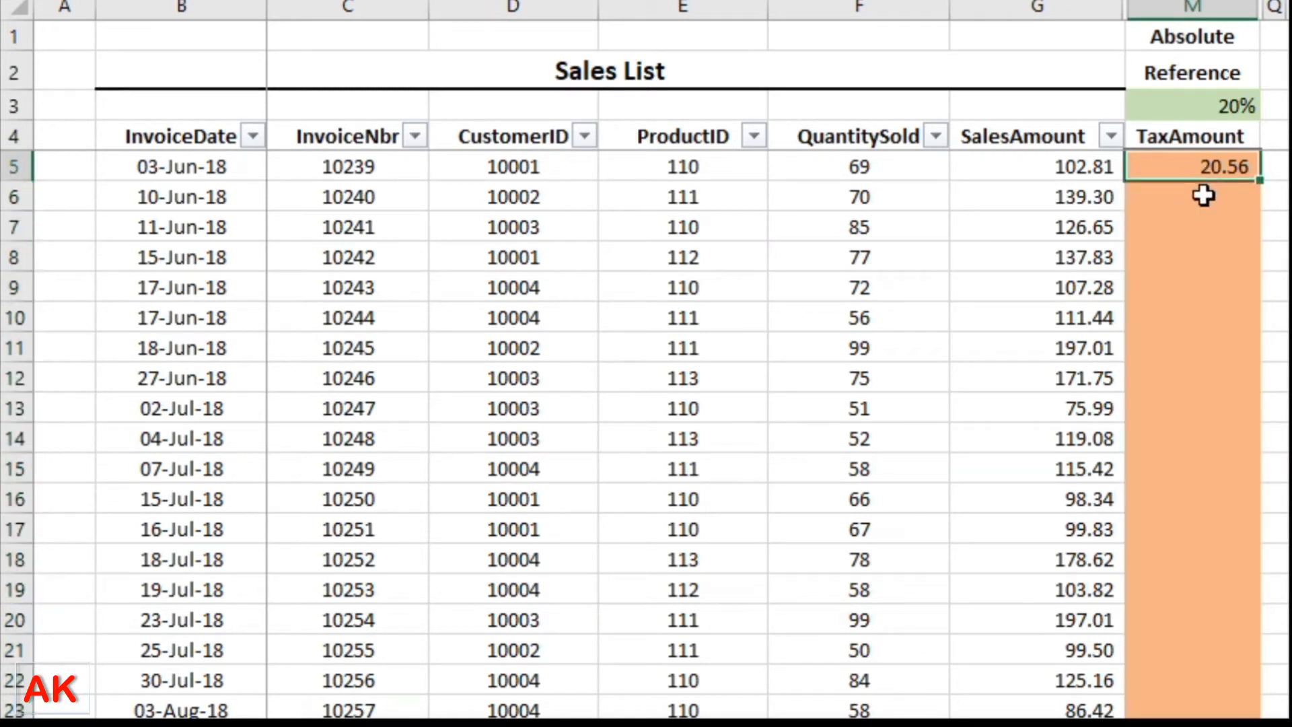
drag(1202, 589, 1203, 631)
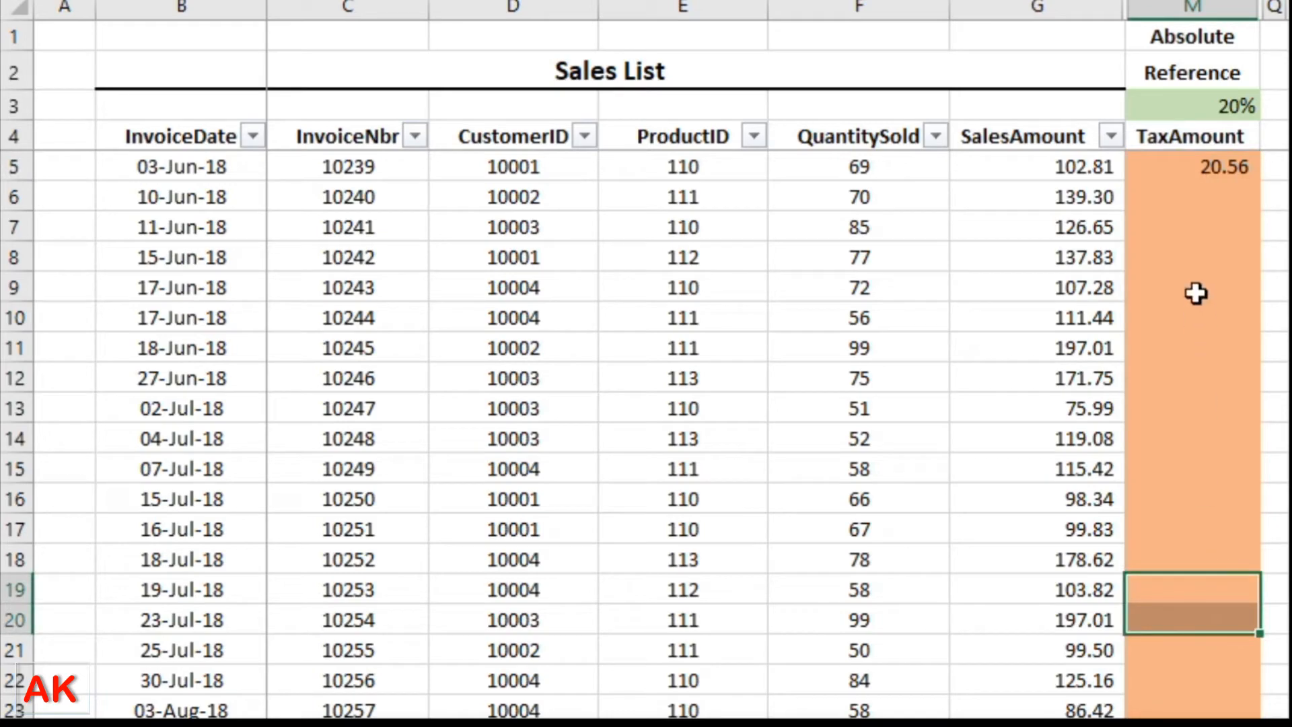
click(1197, 167)
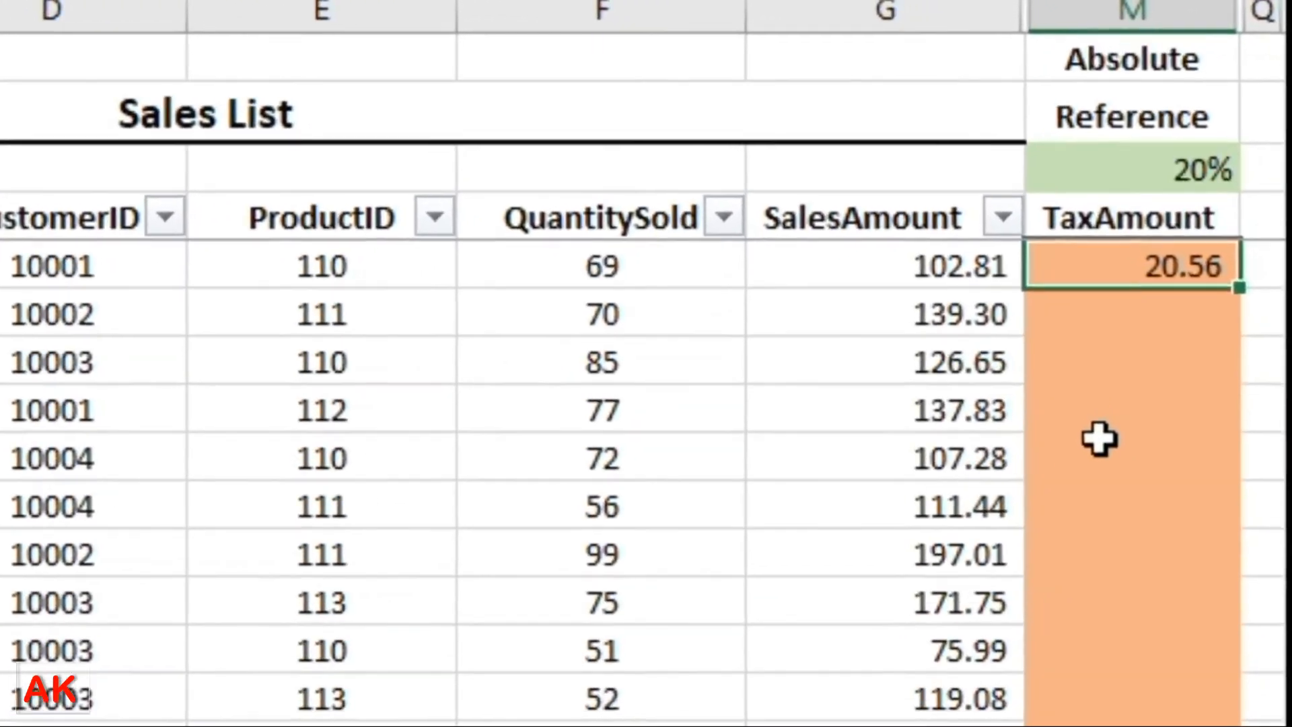
Add dollar signs back before M and 3 so M5 reads =G5*$M$3.
key(F2)
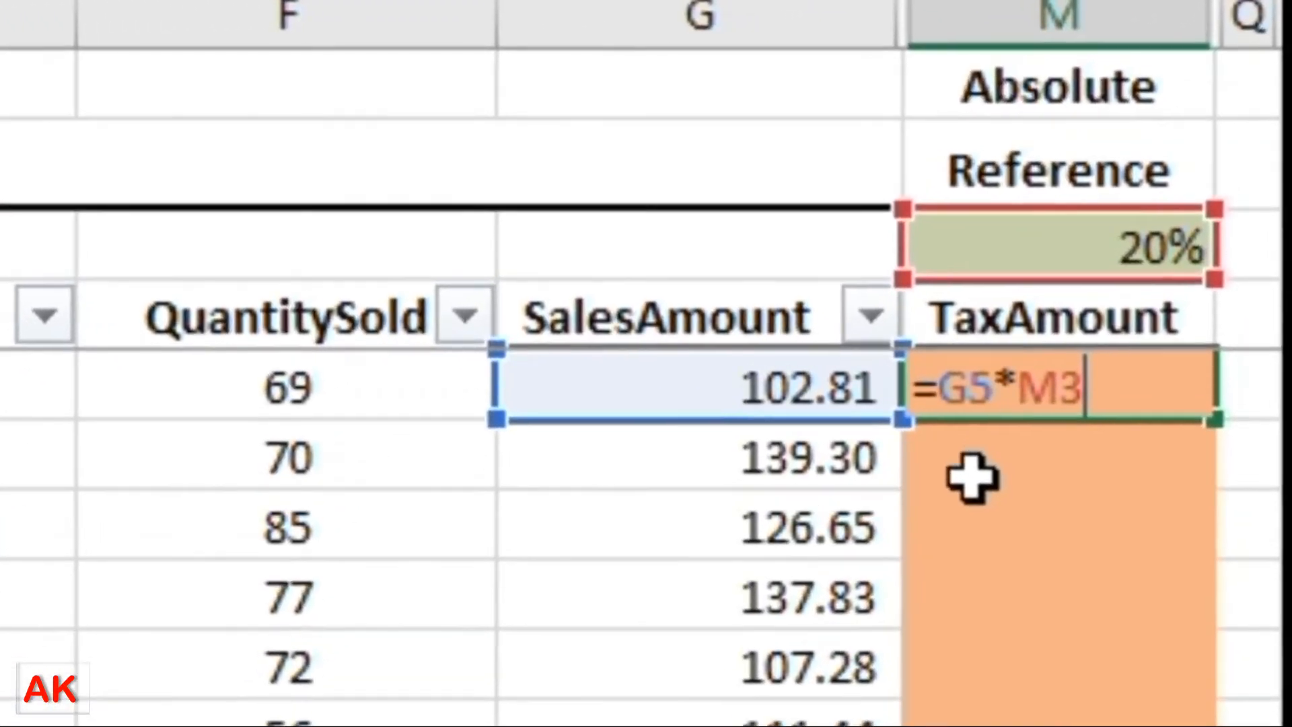
click(1021, 384)
text($)
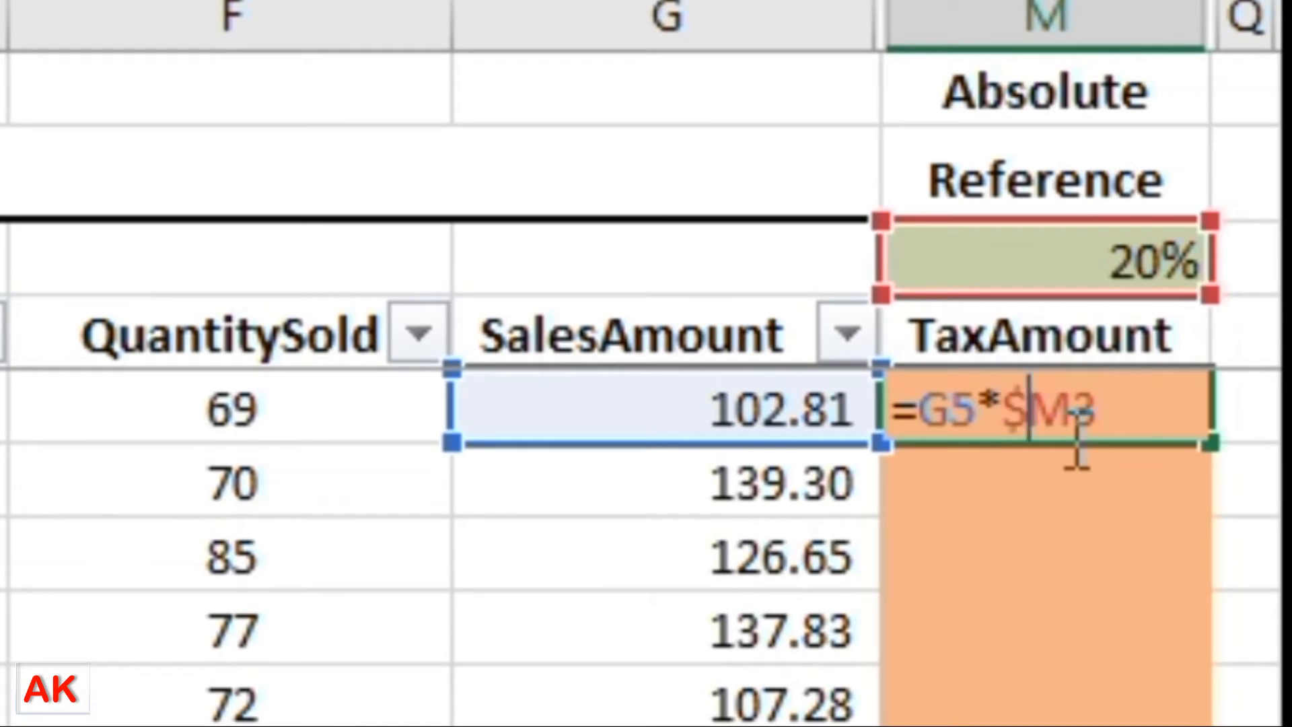
click(1075, 431)
text($)
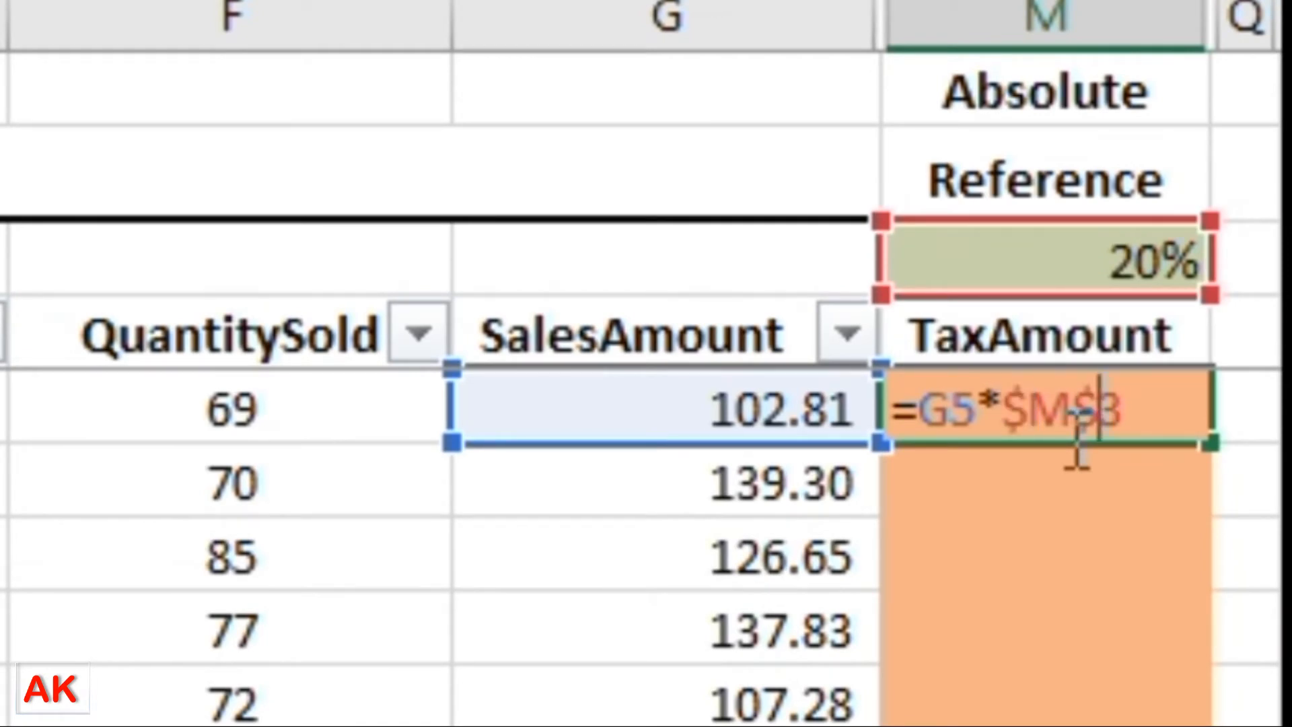
key(Return)
click(1073, 431)
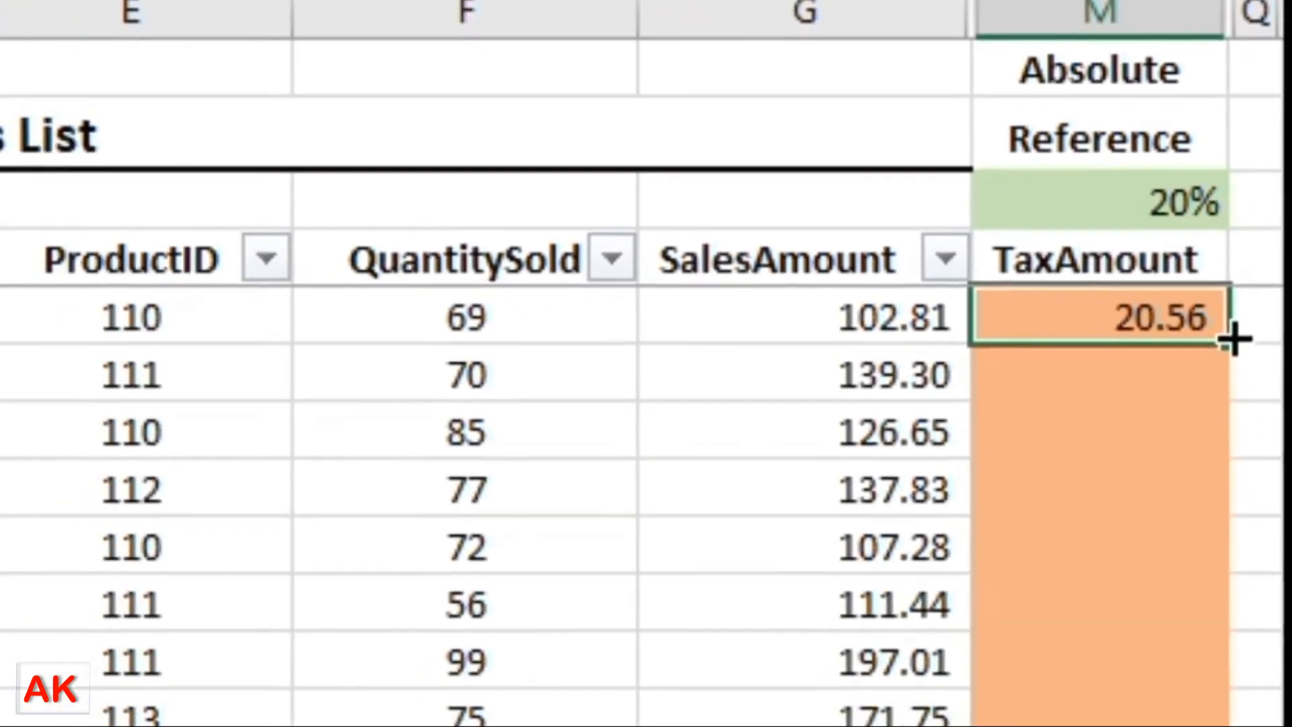
Reopen M5's formula to verify it, then reselect M5.
double_click(1192, 430)
key(Return)
click(1234, 197)
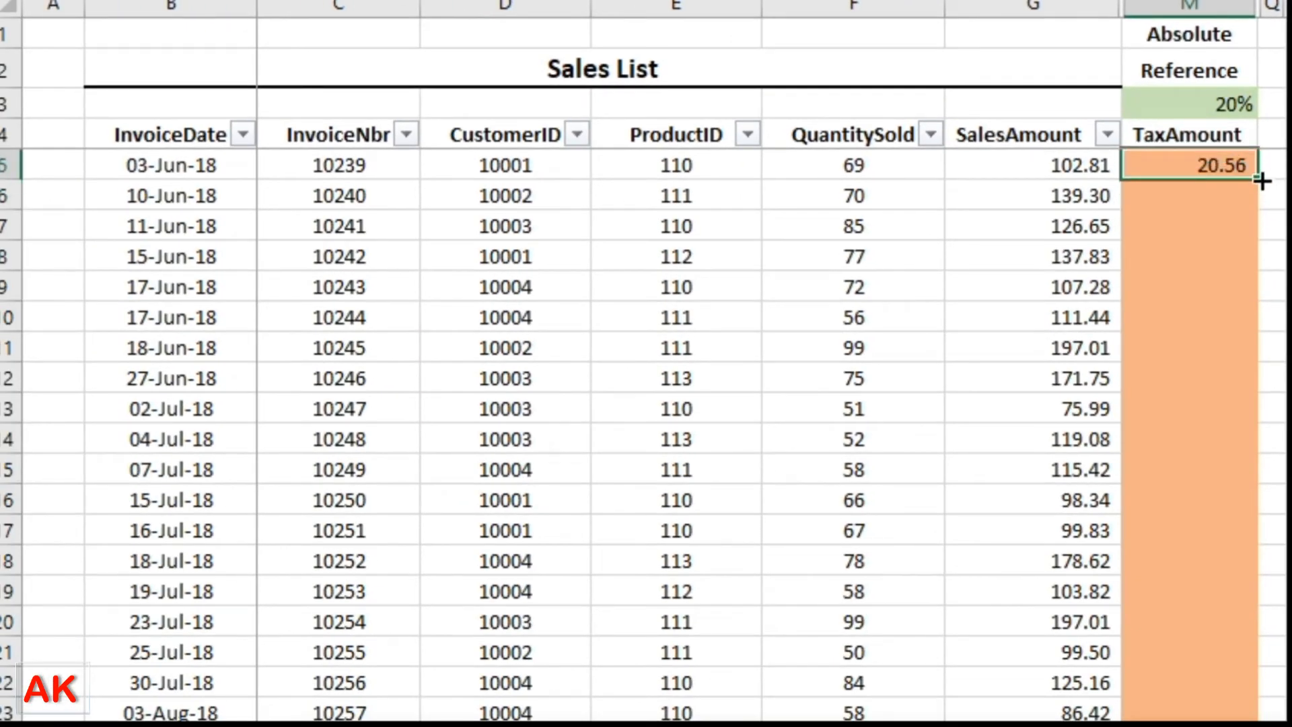
Fill the tax formula down column M and select P5 showing 789.
double_click(1261, 180)
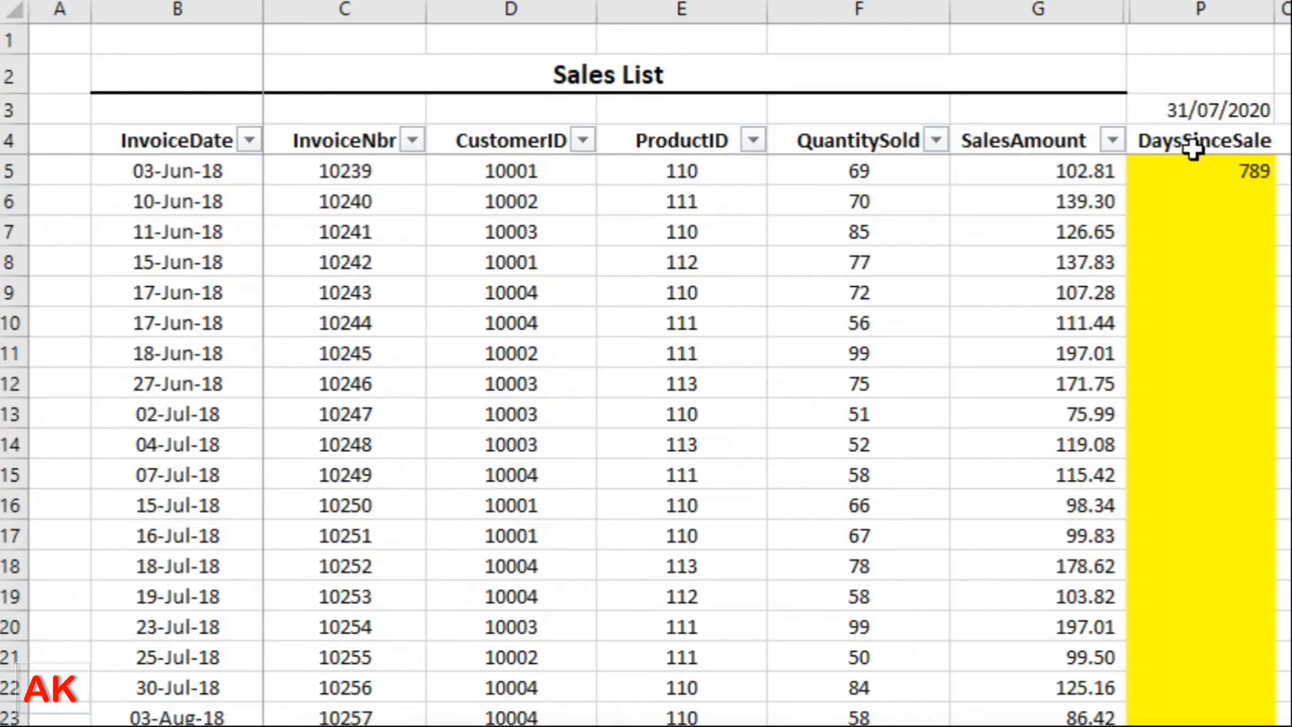
click(1195, 162)
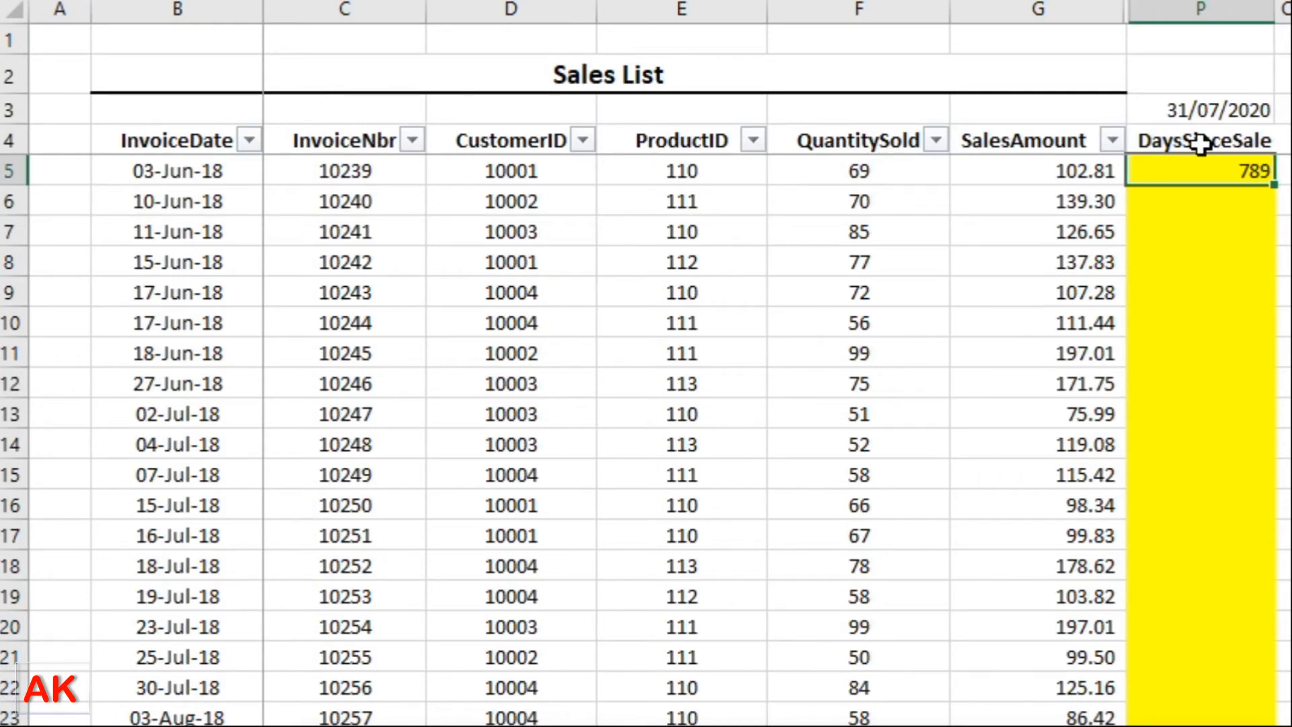
Open P5's formula =$P$3-B5 and highlight its $P$3 and B5 references.
click(1202, 143)
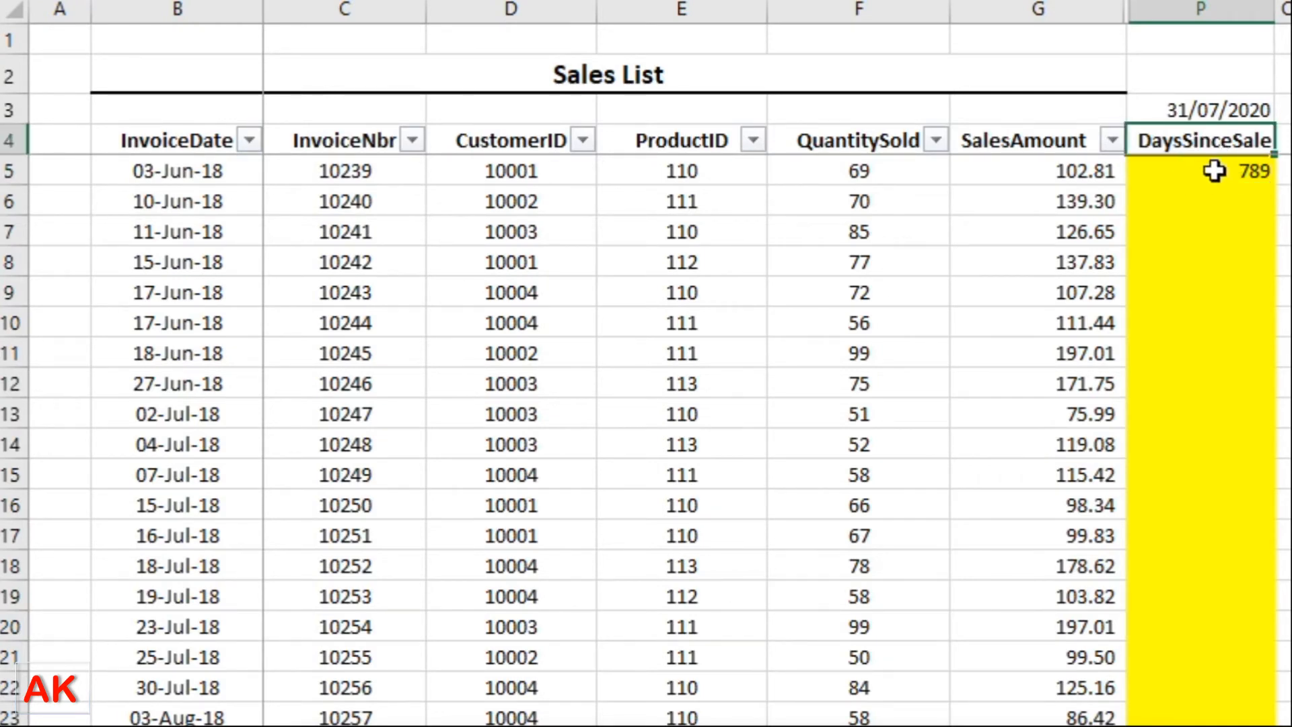
click(1214, 171)
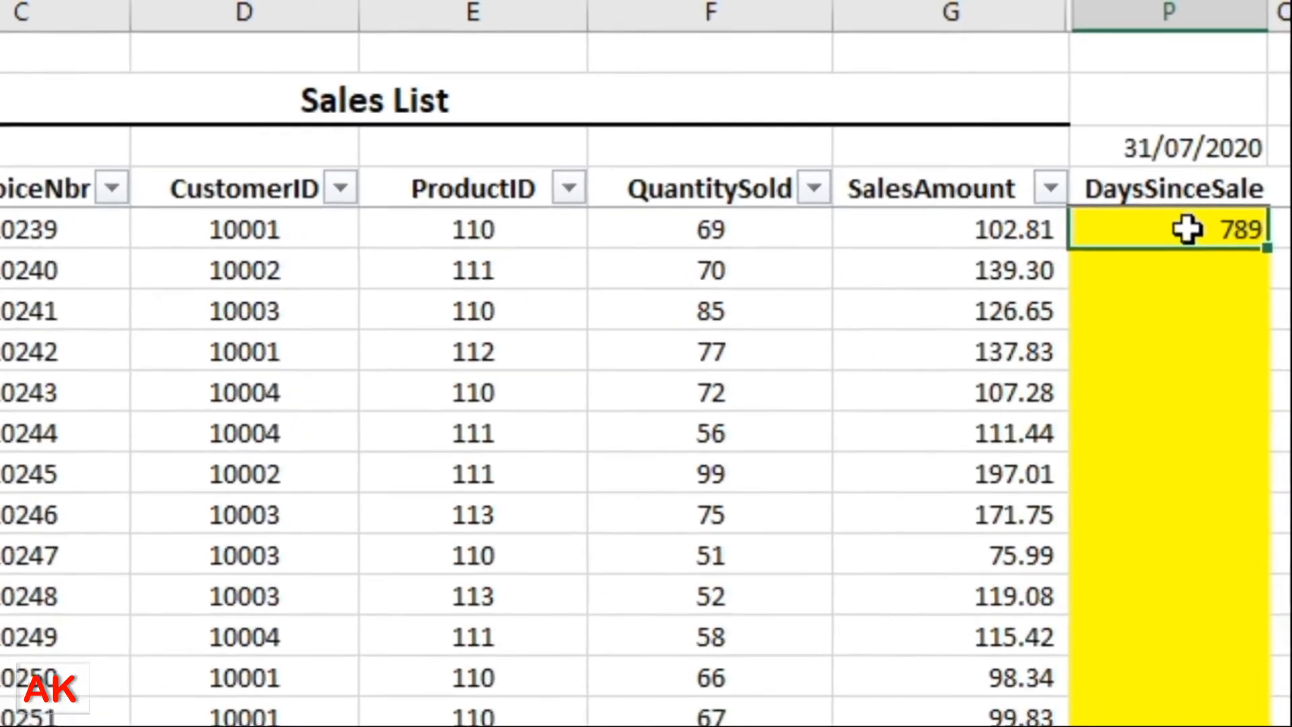
double_click(1214, 171)
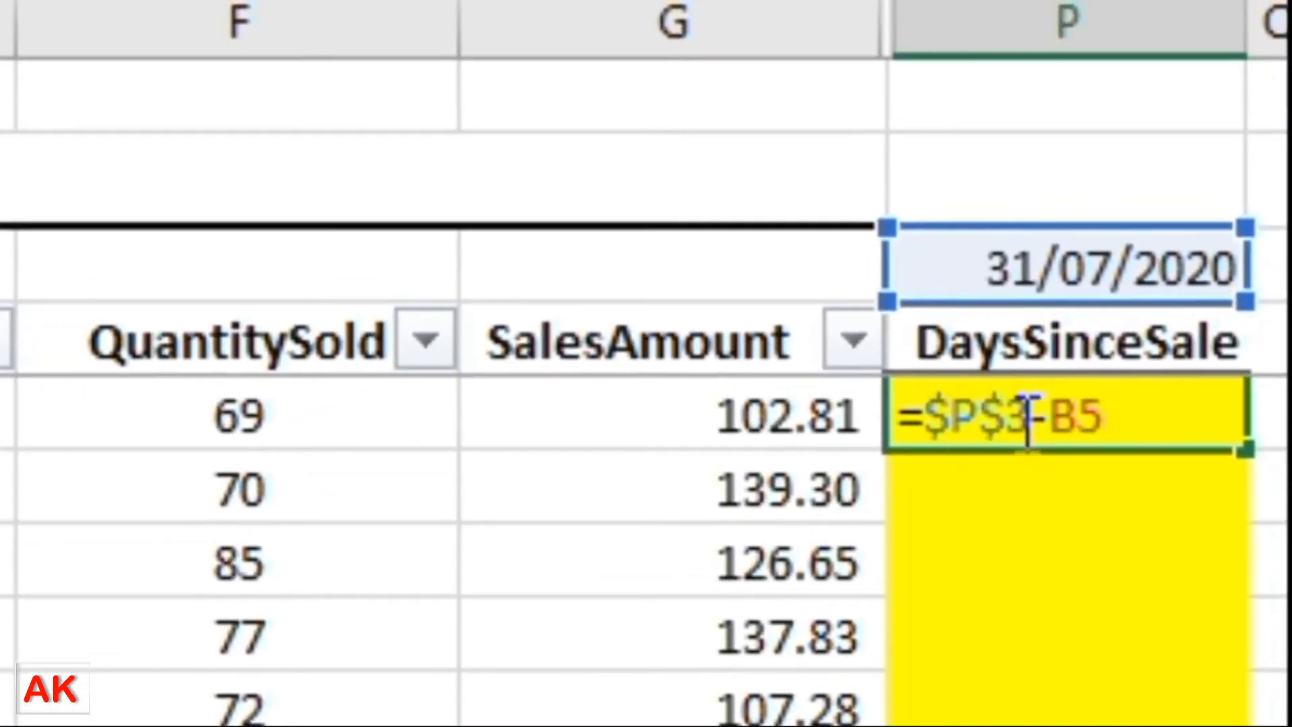
key(Return)
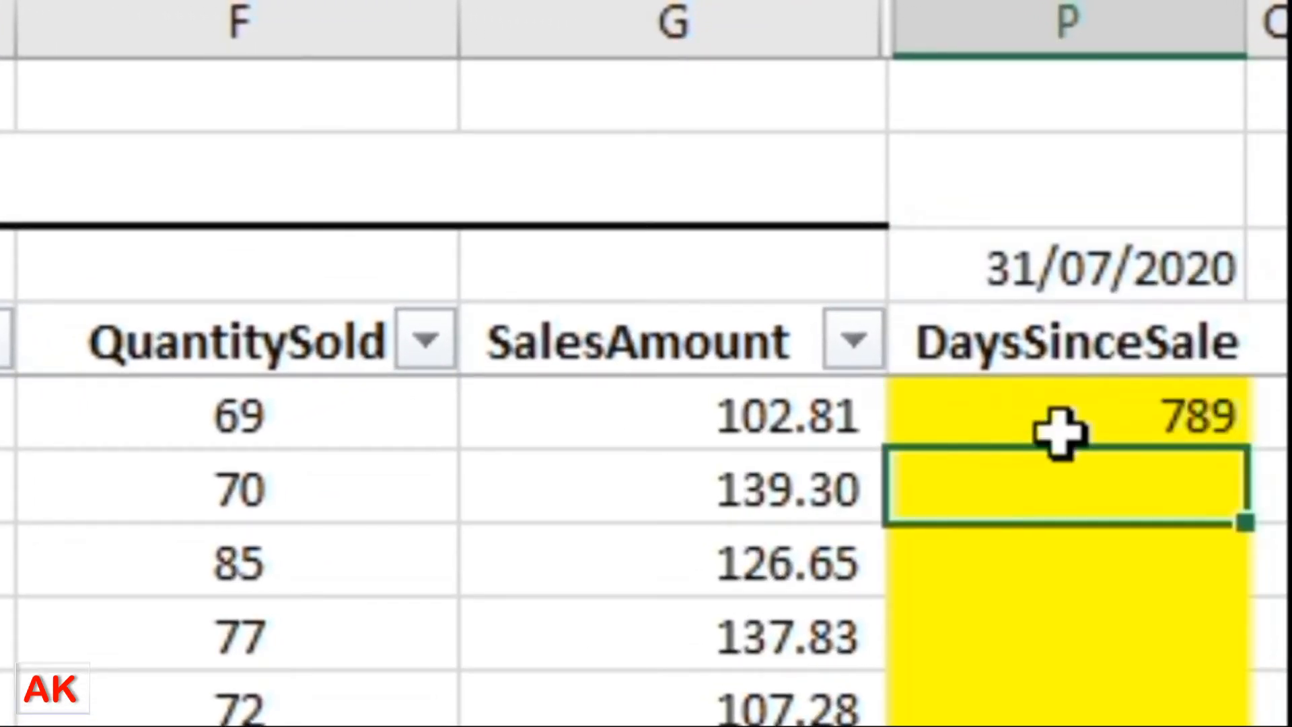
click(1060, 421)
double_click(1060, 420)
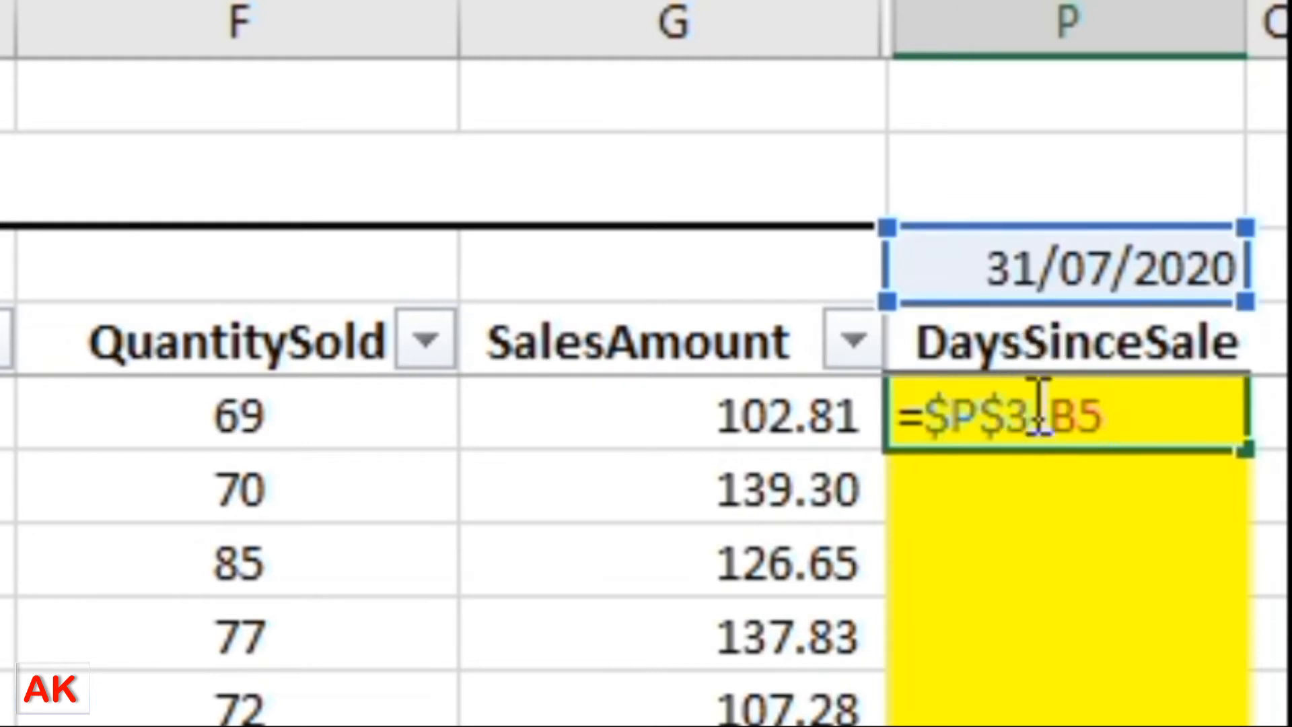
drag(1033, 414, 925, 414)
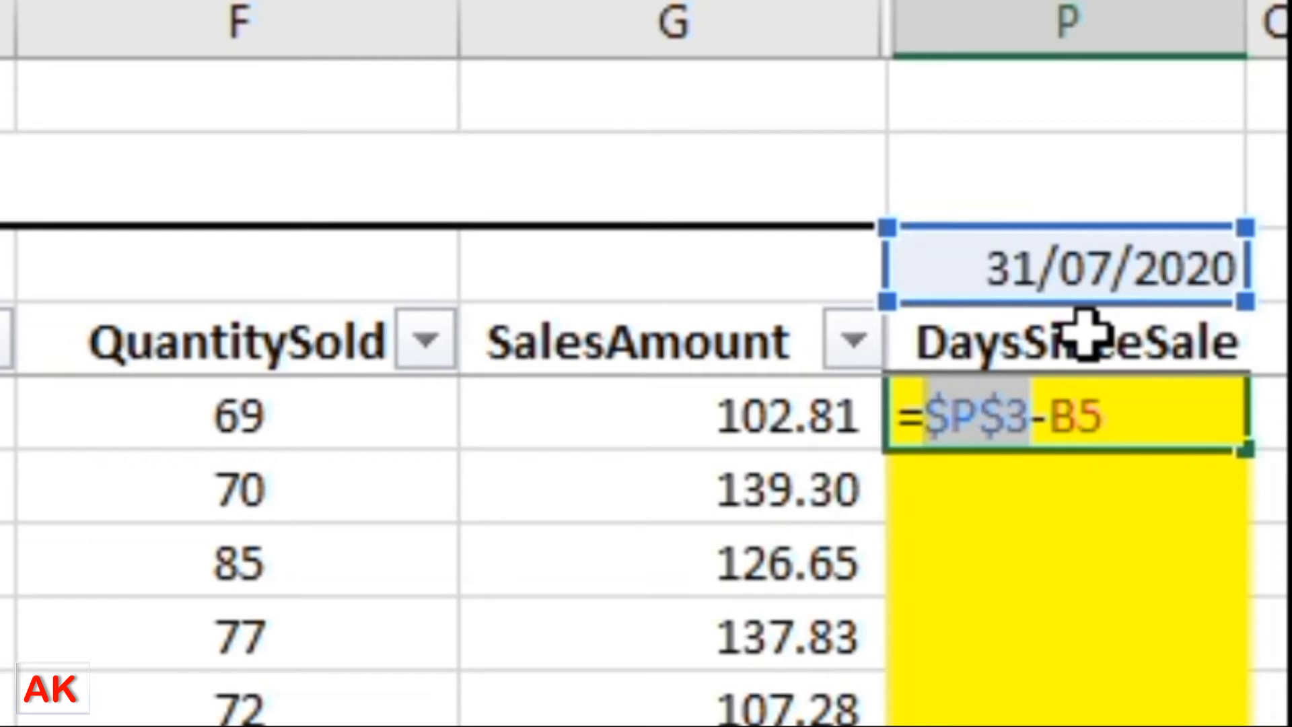
double_click(1081, 415)
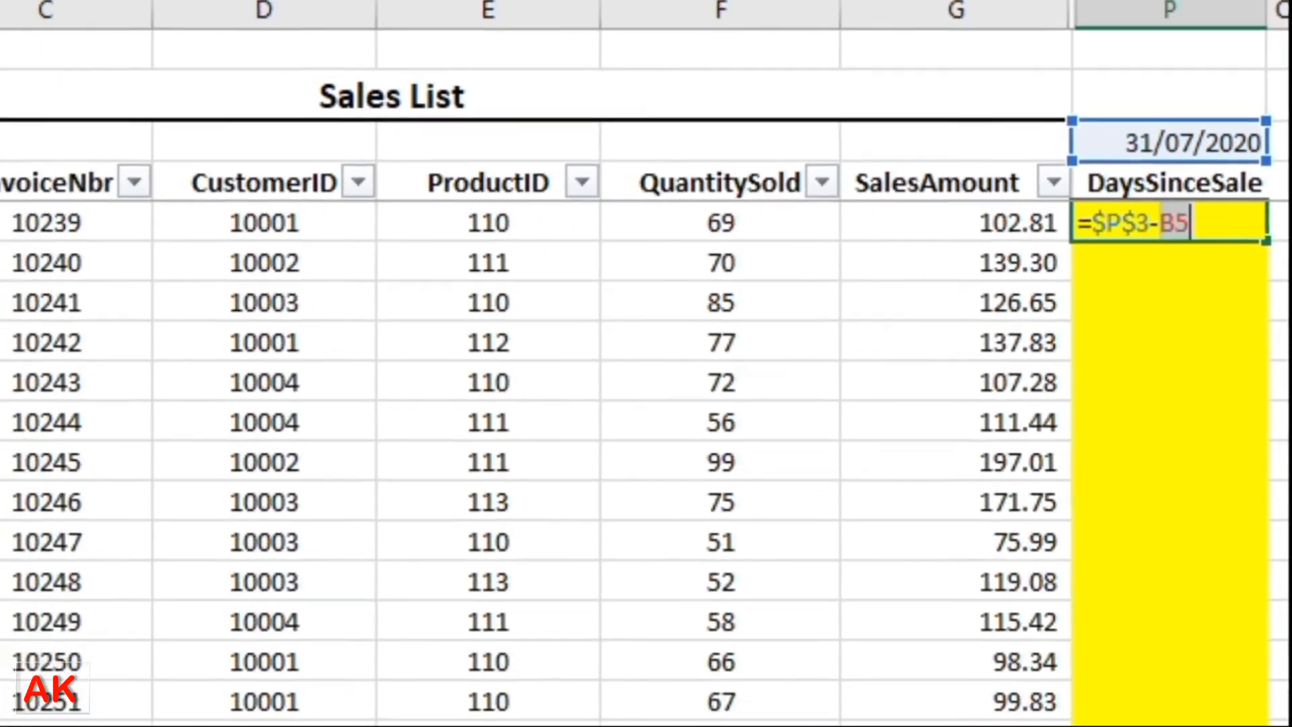
Commit P5's formula and fill it down column P, giving 789, 782, 781, 777.
key(Return)
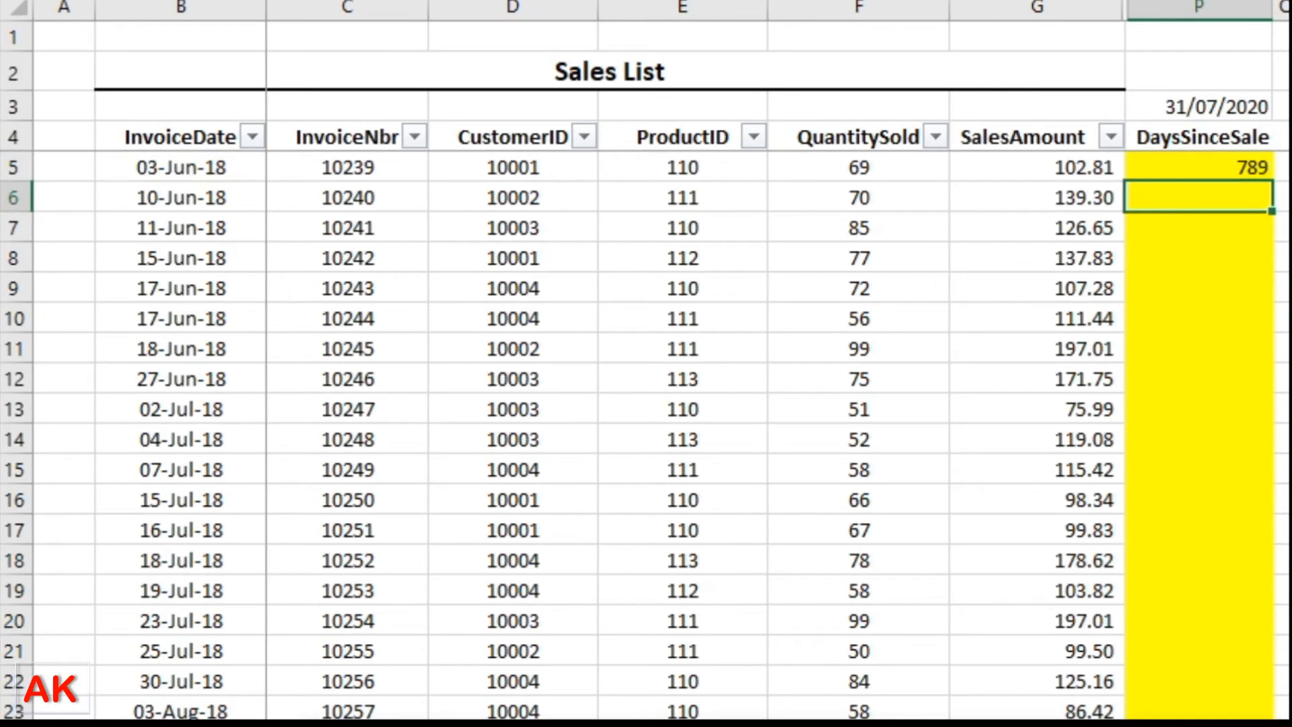
click(1242, 167)
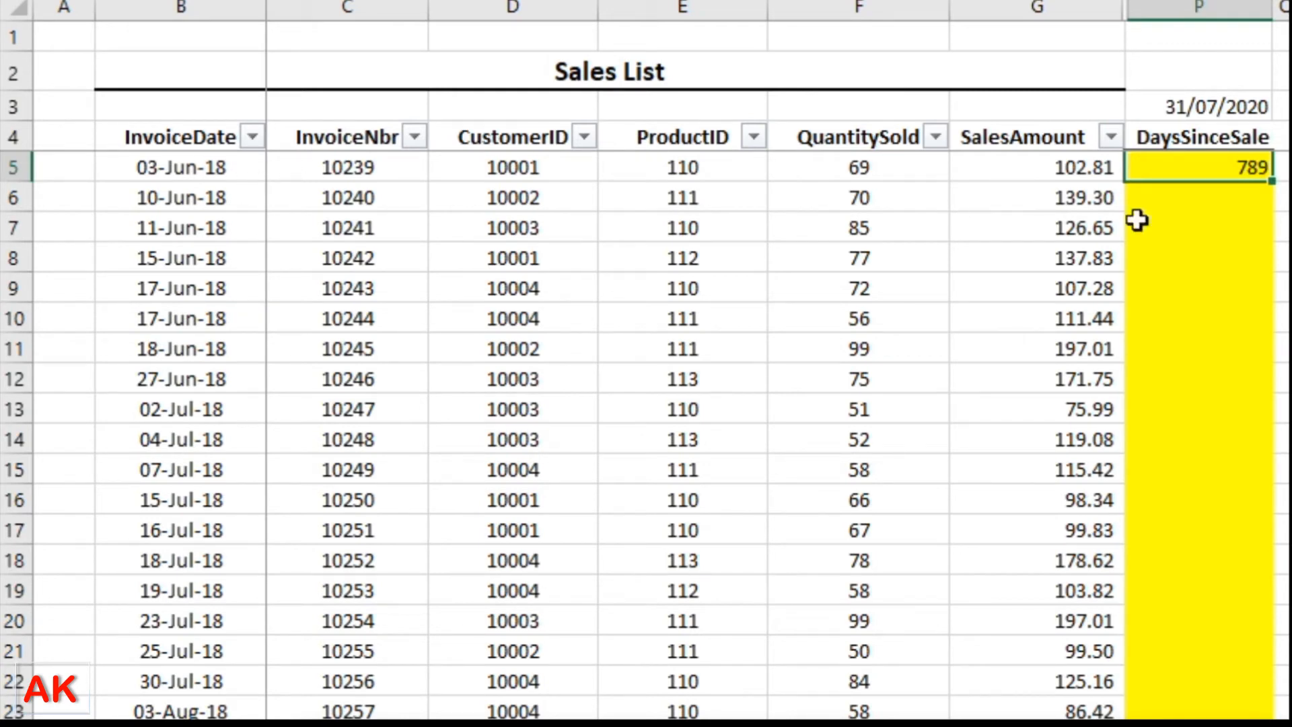
double_click(1278, 182)
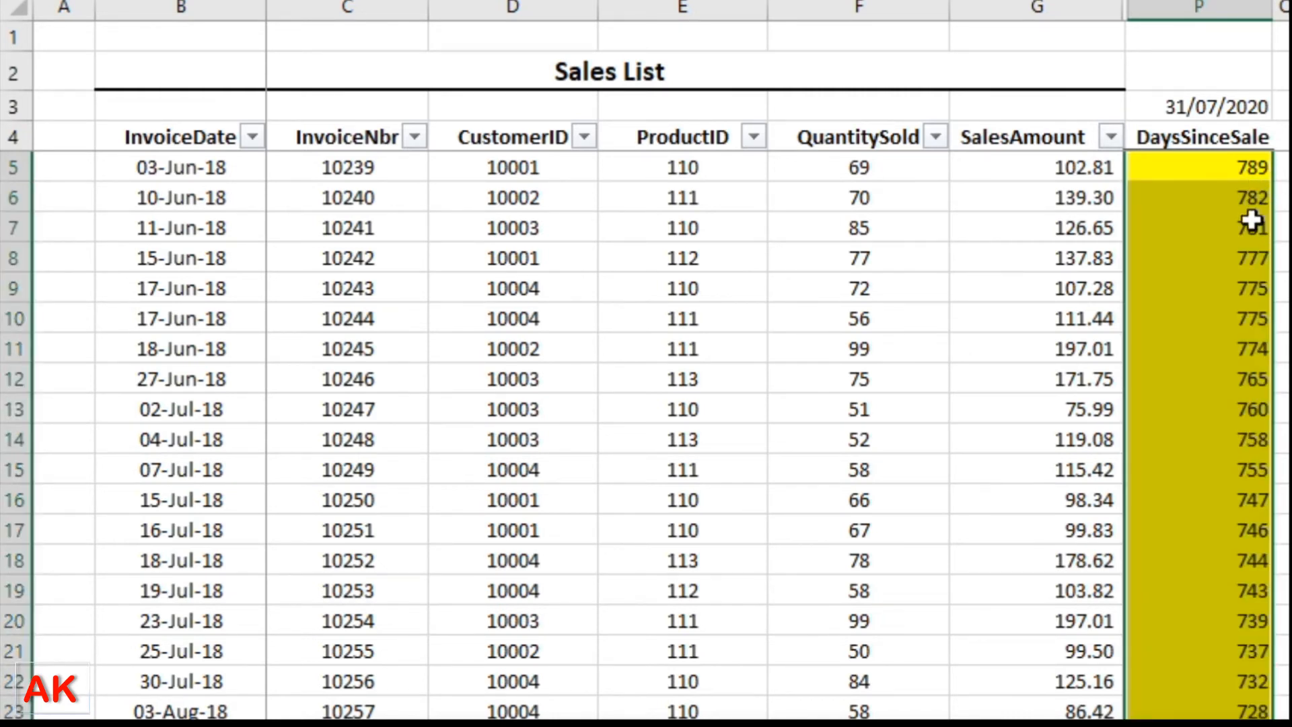